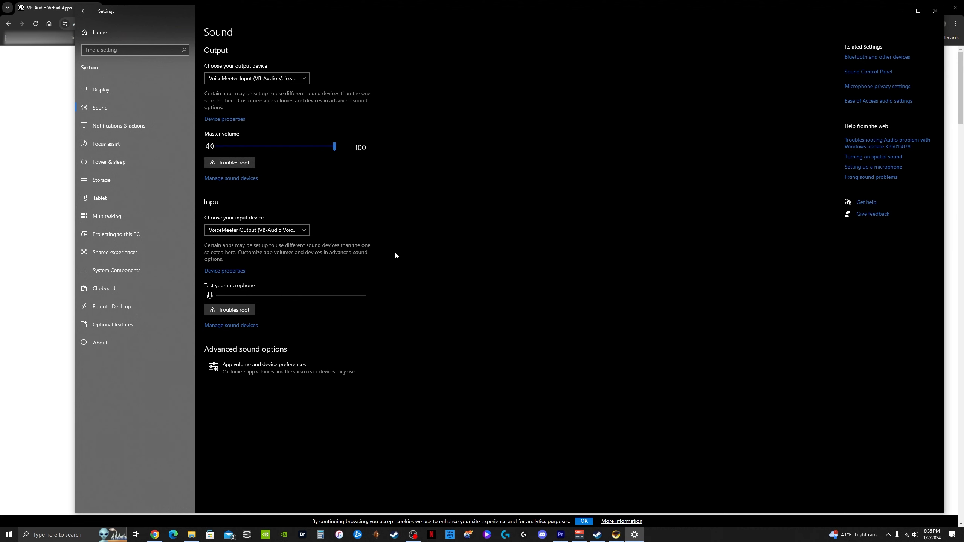
# Step: Choose VoiceMeeter Input (VB-Audio VoiceMeeter VAIO) as the Windows sound output device and VoiceMeeter Output (VB-Audio VoiceMeeter VAIO) as the input device
pyautogui.click(304, 232)
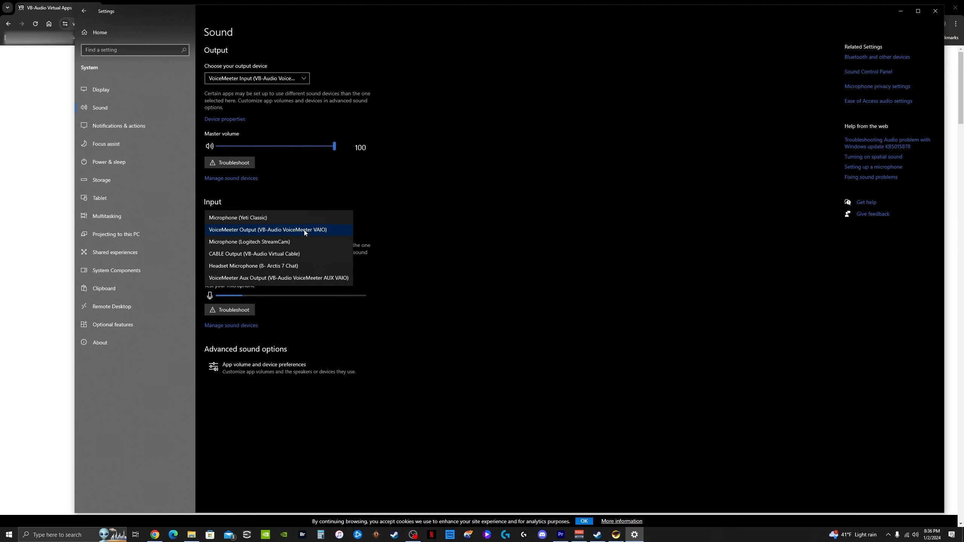
pyautogui.click(258, 231)
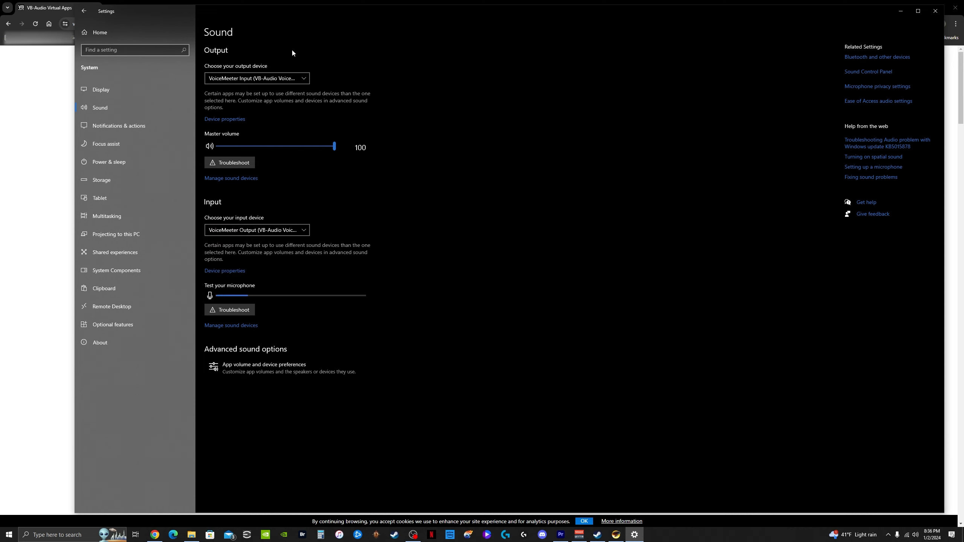
pyautogui.click(304, 79)
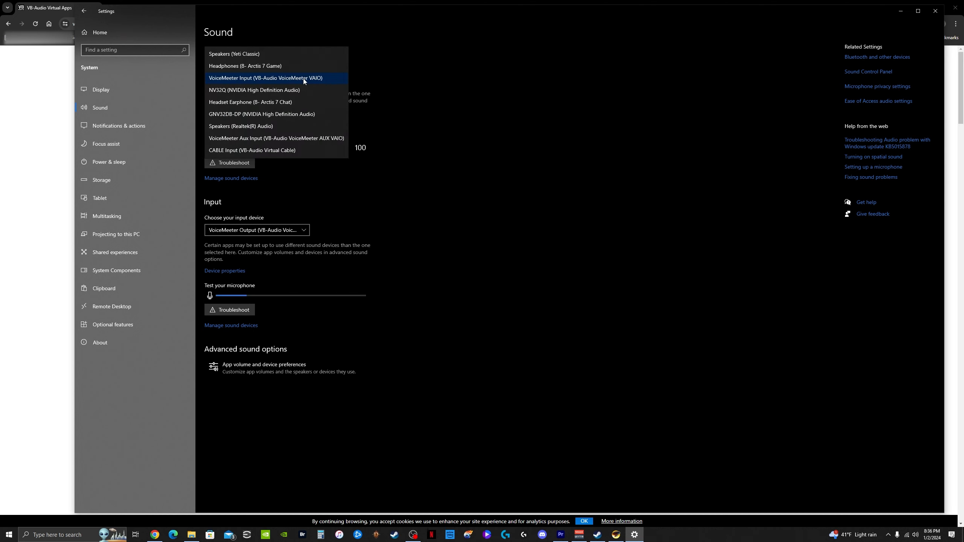
pyautogui.click(250, 79)
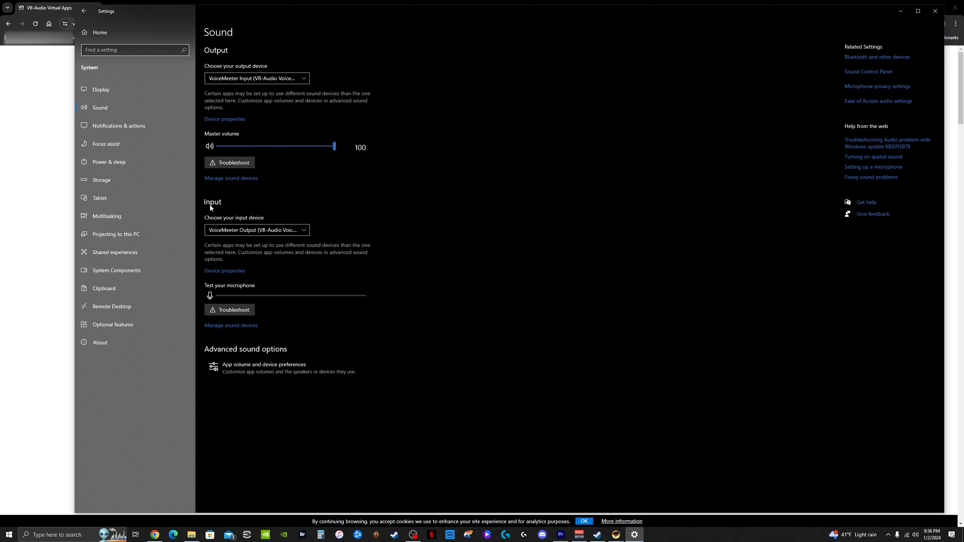
pyautogui.click(303, 230)
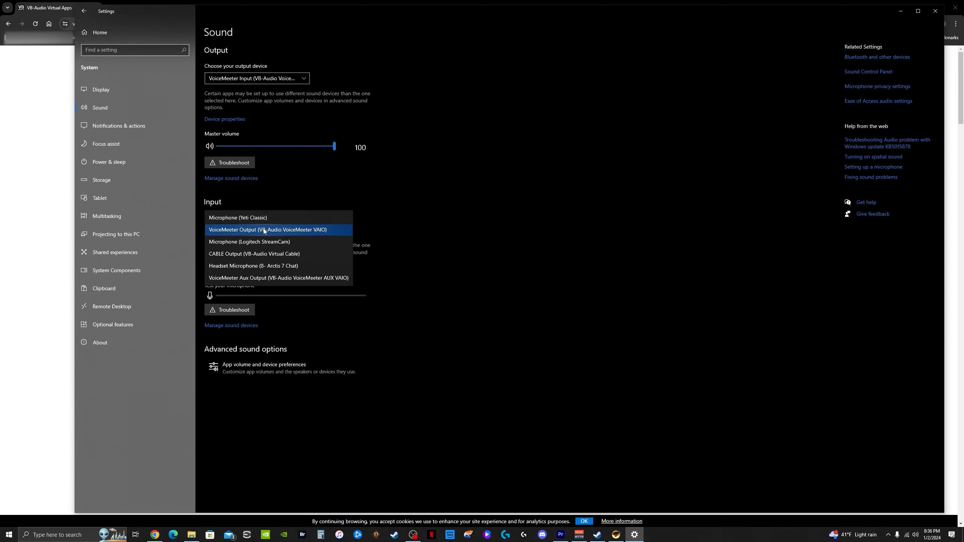
pyautogui.click(496, 249)
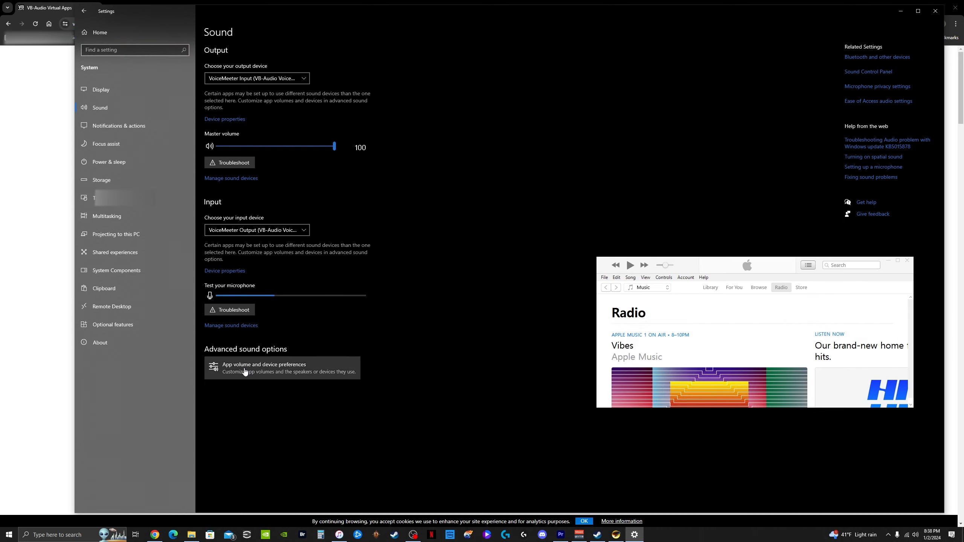
# Step: Open the app volume and device preferences and inspect the output device assigned to iTunes
pyautogui.click(245, 371)
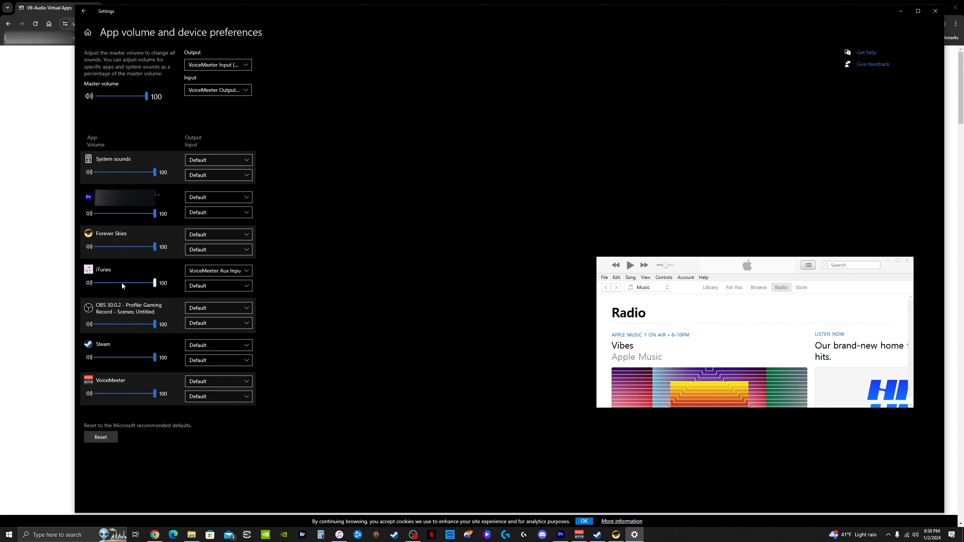
pyautogui.click(250, 275)
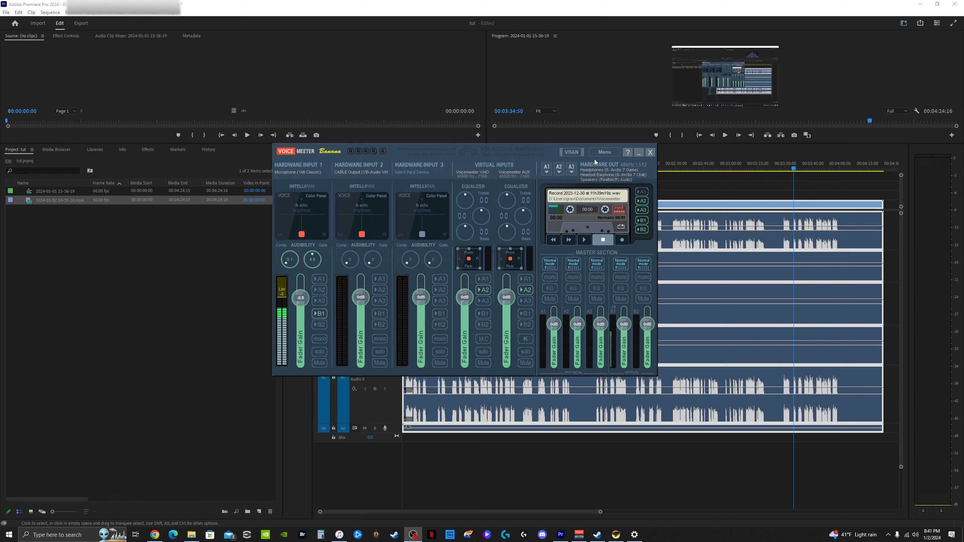
# Step: In VoiceMeeter Banana, review the device choices for hardware outputs A1, A2 and A3
pyautogui.click(547, 172)
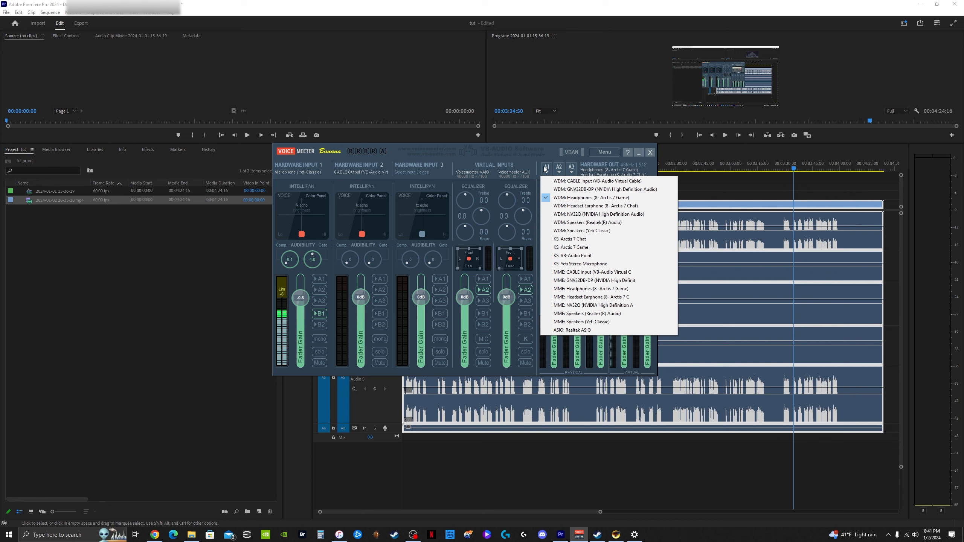
pyautogui.click(542, 154)
pyautogui.click(560, 173)
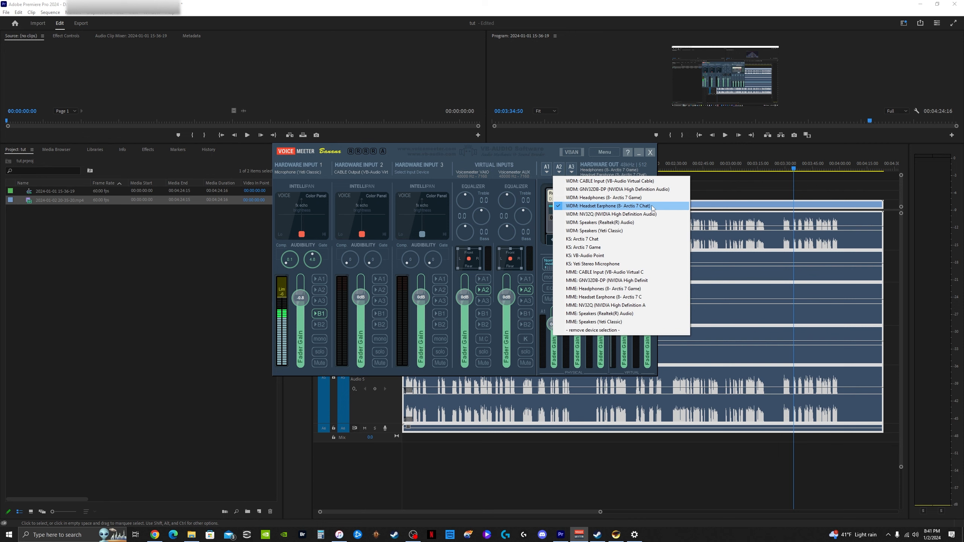
pyautogui.click(531, 158)
pyautogui.click(572, 169)
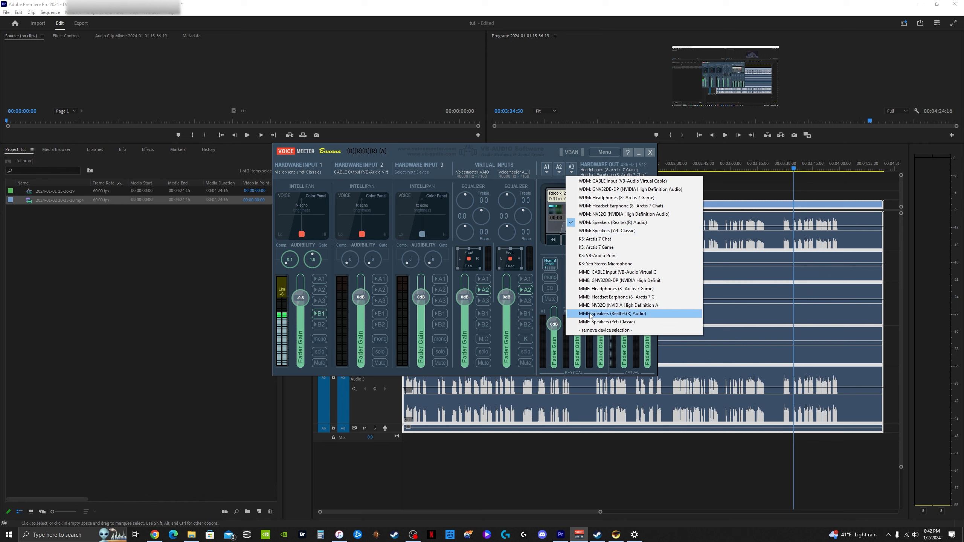
pyautogui.click(310, 156)
# Step: Select WDM: CABLE Output (VB-Audio Virtual Cable) for Hardware Input 2 and review the device choices of Hardware Inputs 1 and 3
pyautogui.click(306, 168)
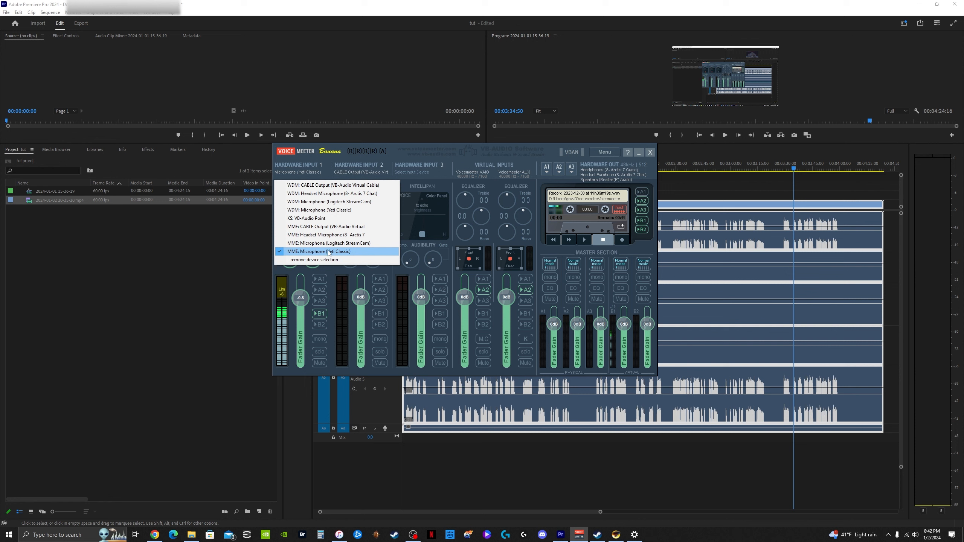
pyautogui.click(359, 166)
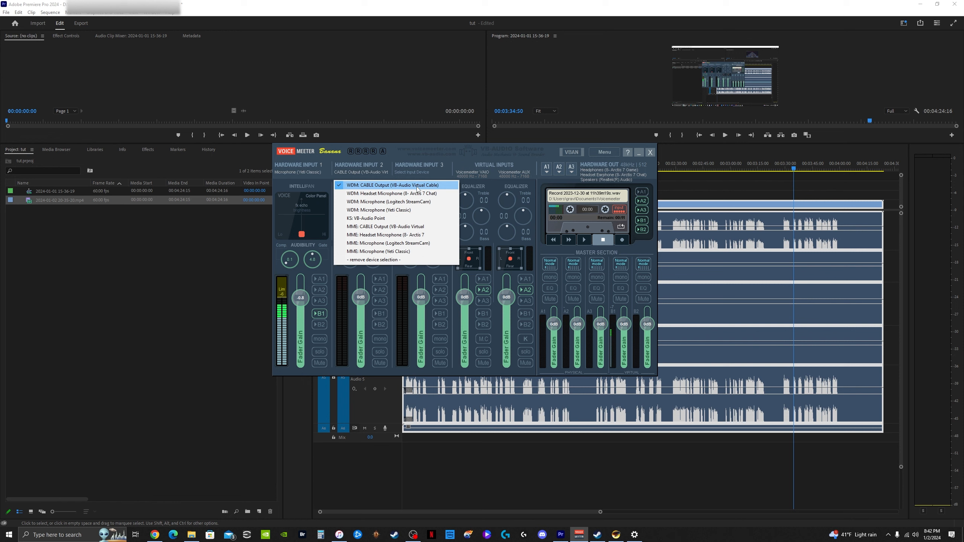
pyautogui.click(356, 186)
pyautogui.click(411, 168)
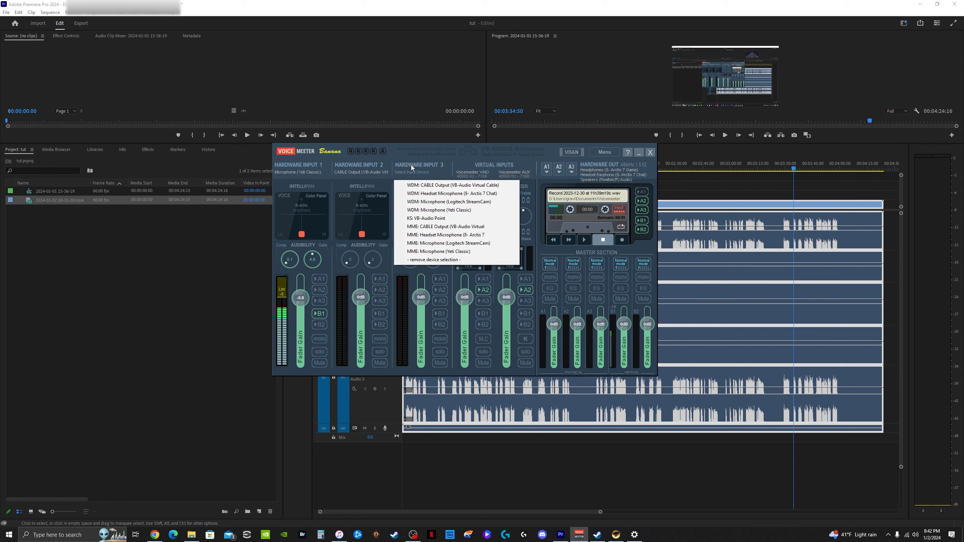
pyautogui.click(418, 152)
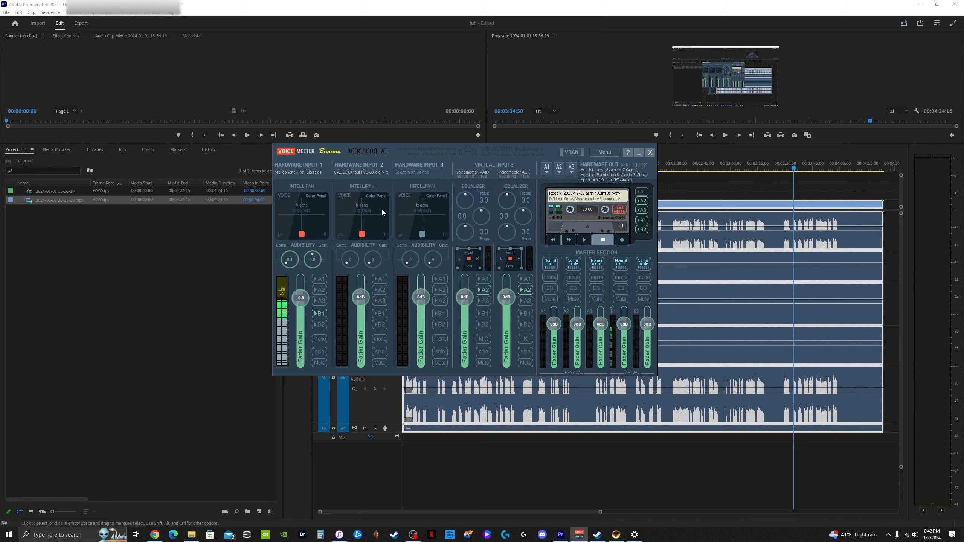
# Step: Try the A1 routing of Hardware Input 1 and switch it back off
pyautogui.click(320, 279)
pyautogui.click(320, 280)
pyautogui.moveTo(357, 168); pyautogui.dragTo(331, 171)
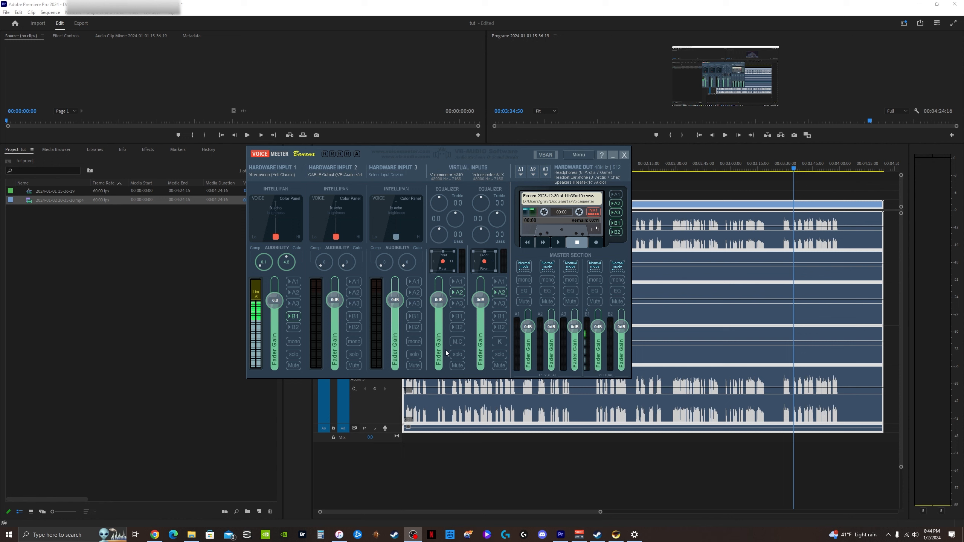
pyautogui.click(448, 205)
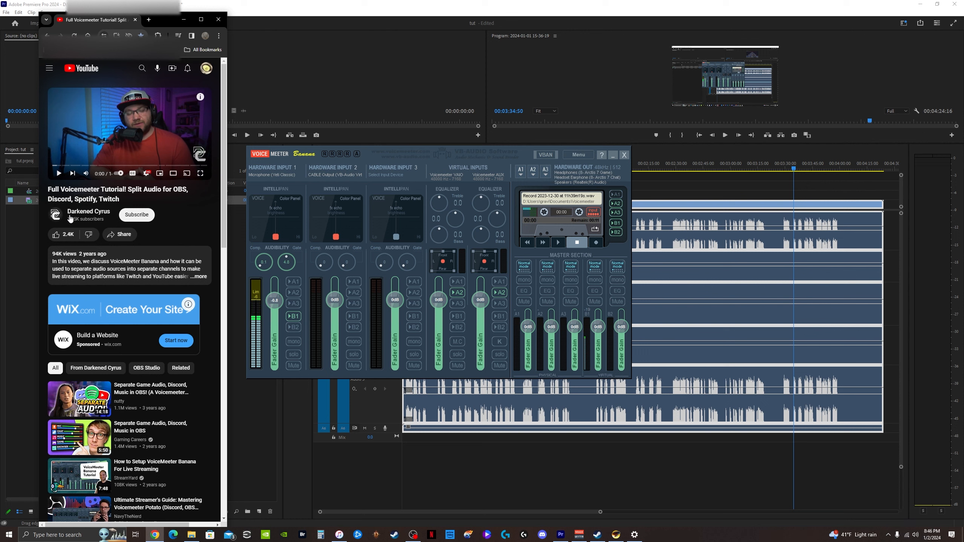
pyautogui.click(184, 20)
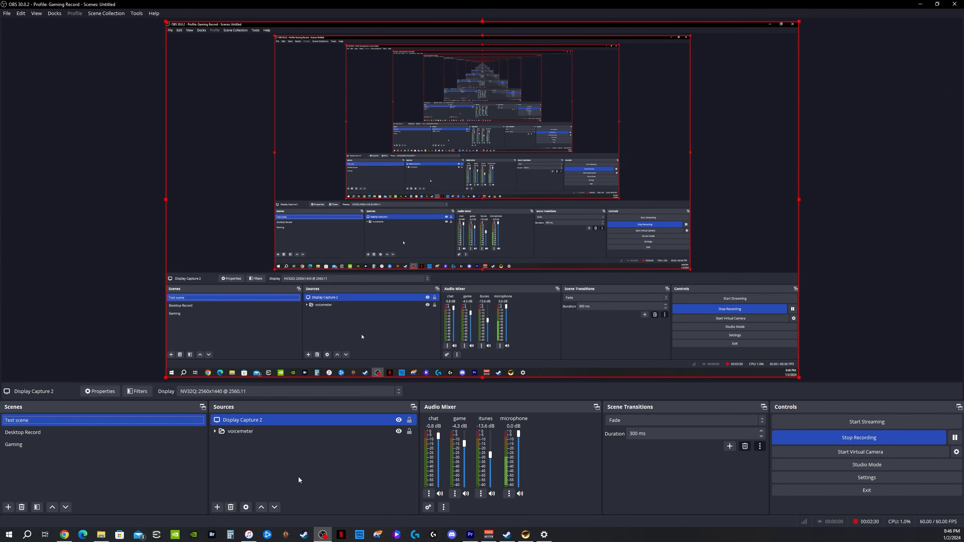
# Step: In OBS, examine the output settings for recording, encoder, audio tracks and streaming
pyautogui.click(870, 479)
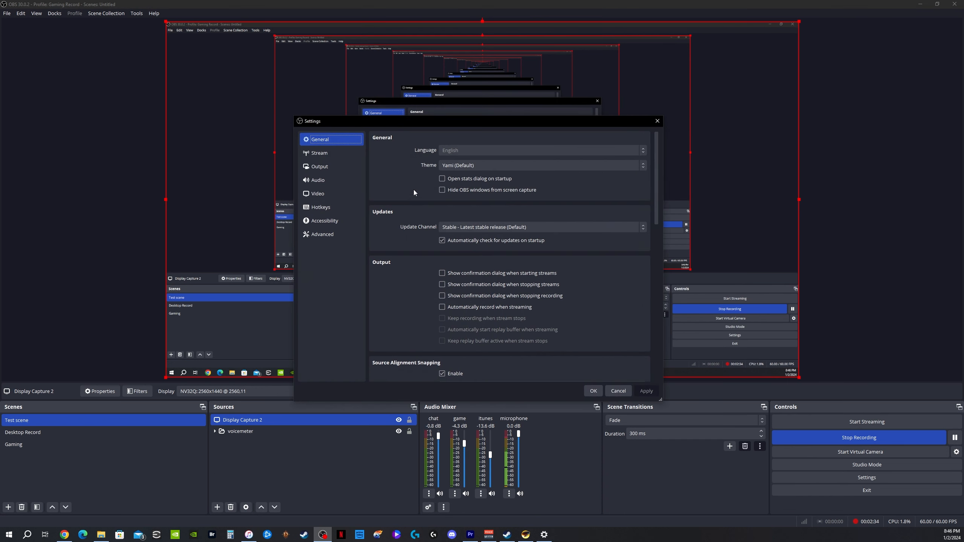
pyautogui.click(320, 168)
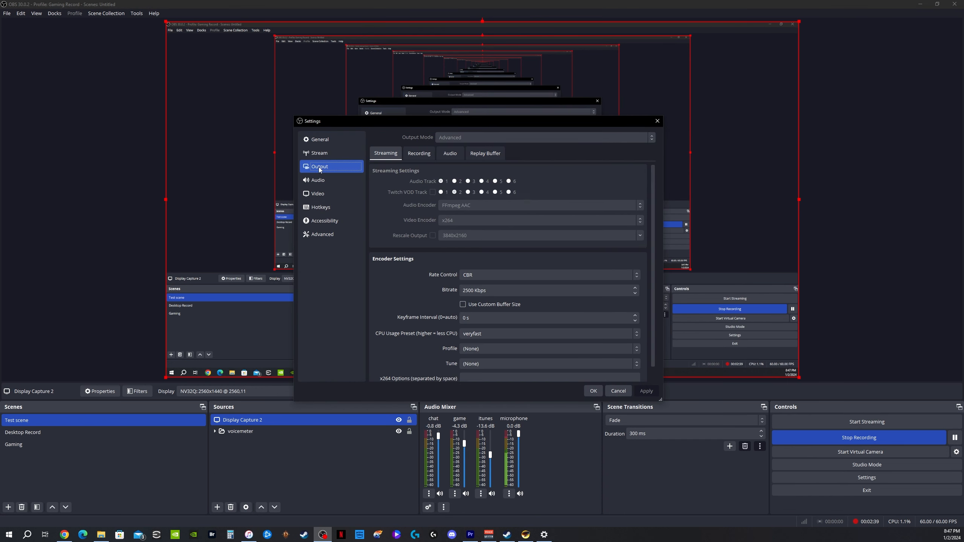
pyautogui.click(422, 155)
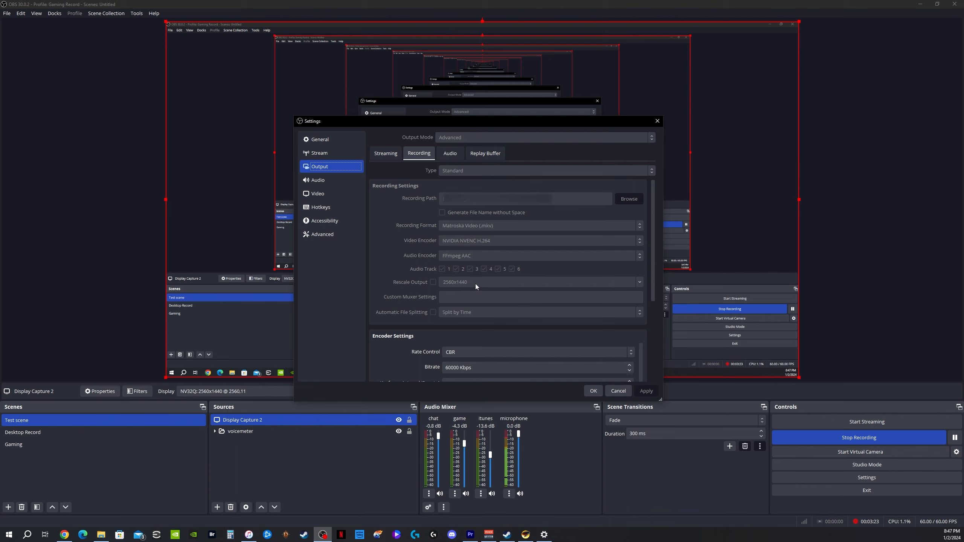
pyautogui.scroll(-3, 476, 283)
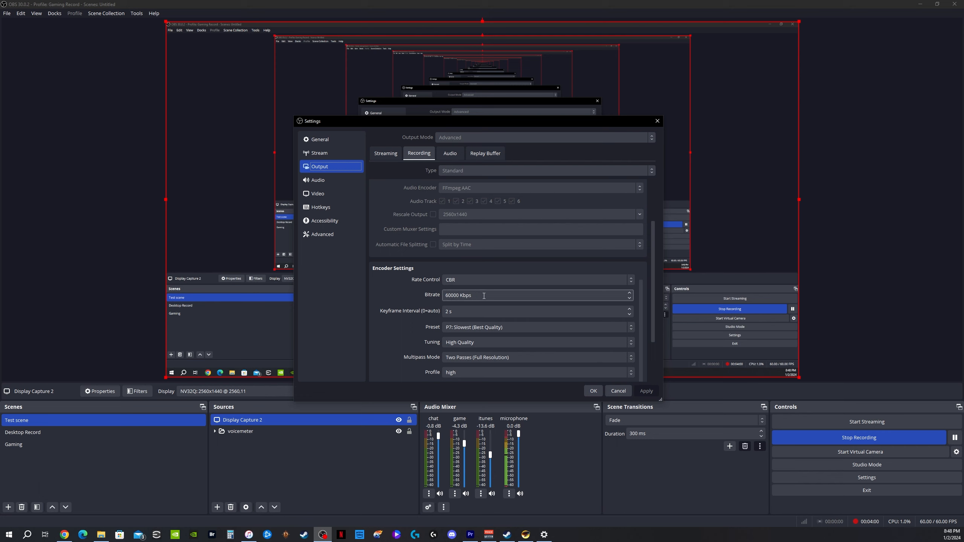
pyautogui.scroll(-3, 402, 297)
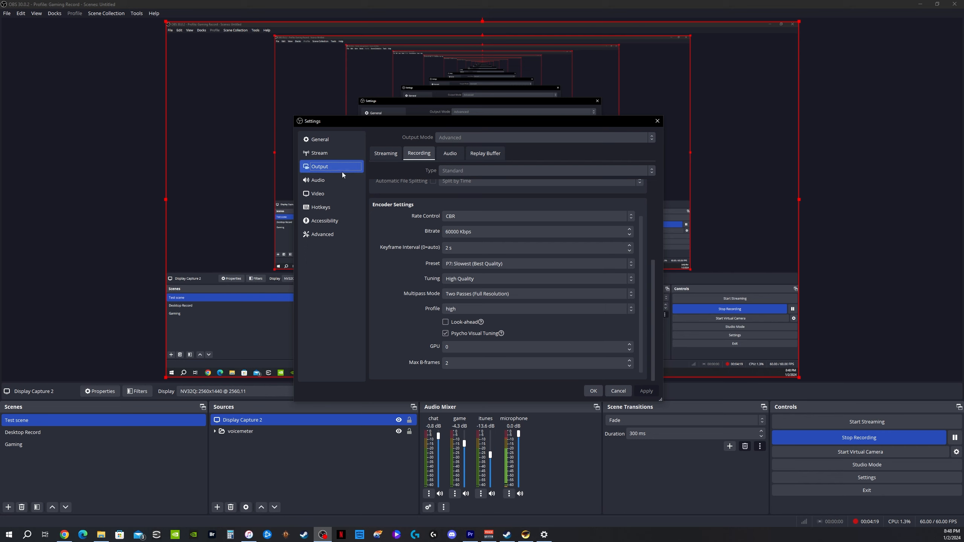
pyautogui.click(450, 153)
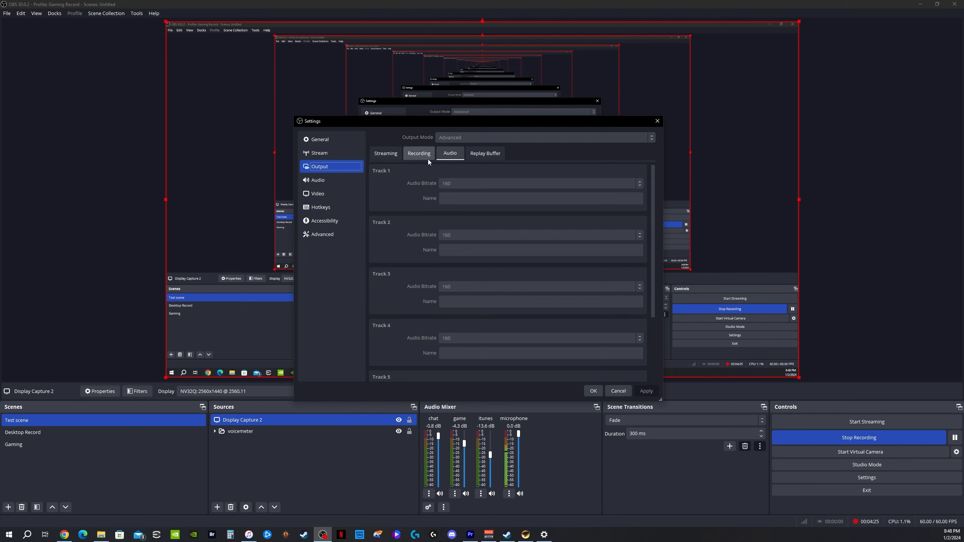
pyautogui.click(384, 153)
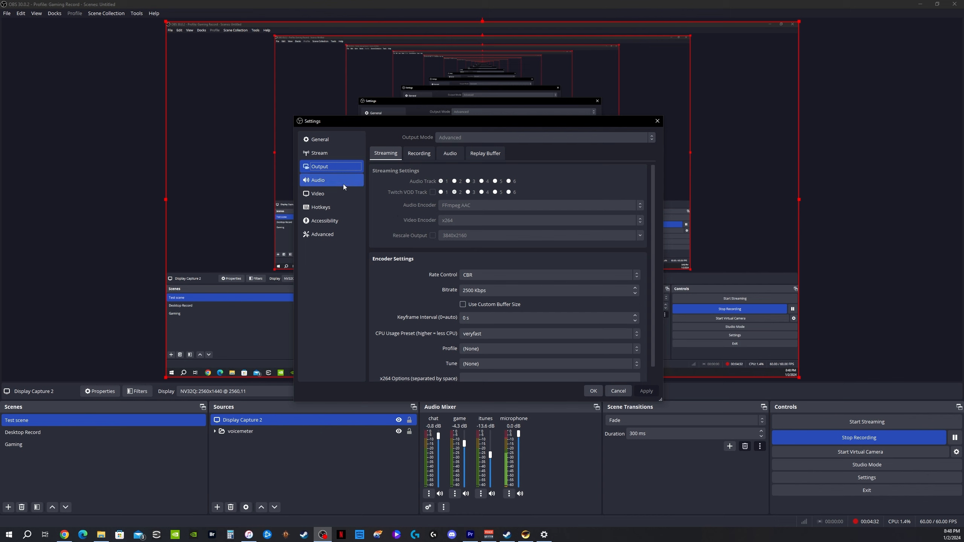
# Step: Examine the global audio devices and the monitoring device in the audio settings, and close the settings
pyautogui.click(319, 181)
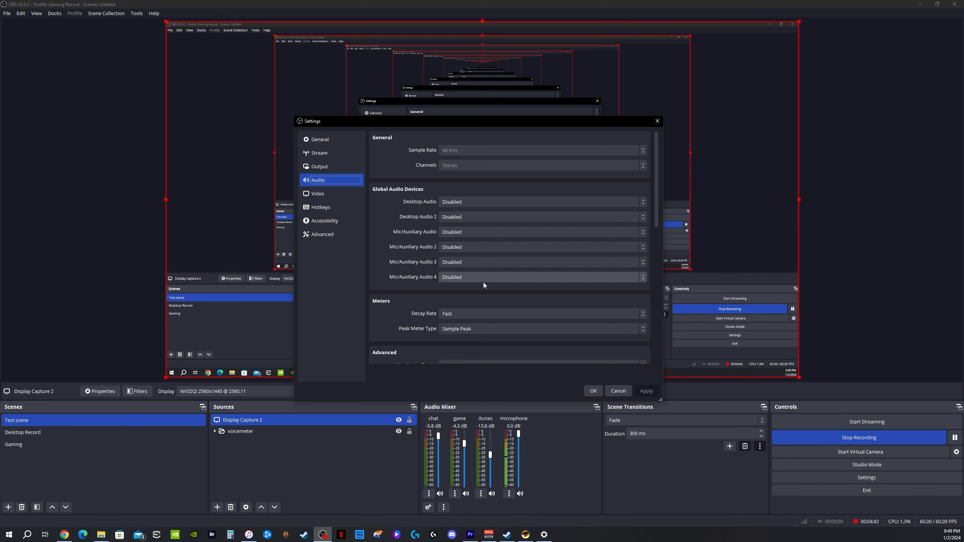
pyautogui.scroll(-3, 481, 287)
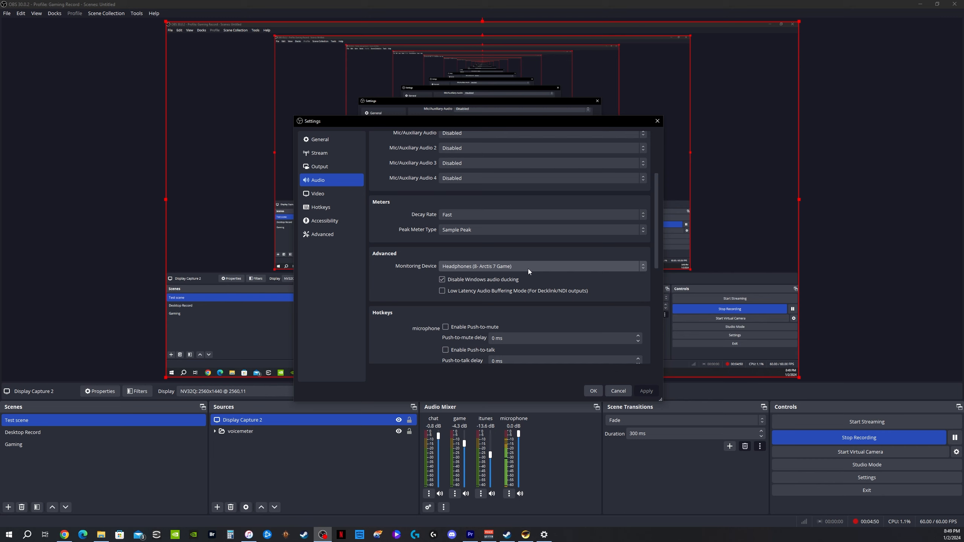
pyautogui.moveTo(658, 246); pyautogui.dragTo(641, 223)
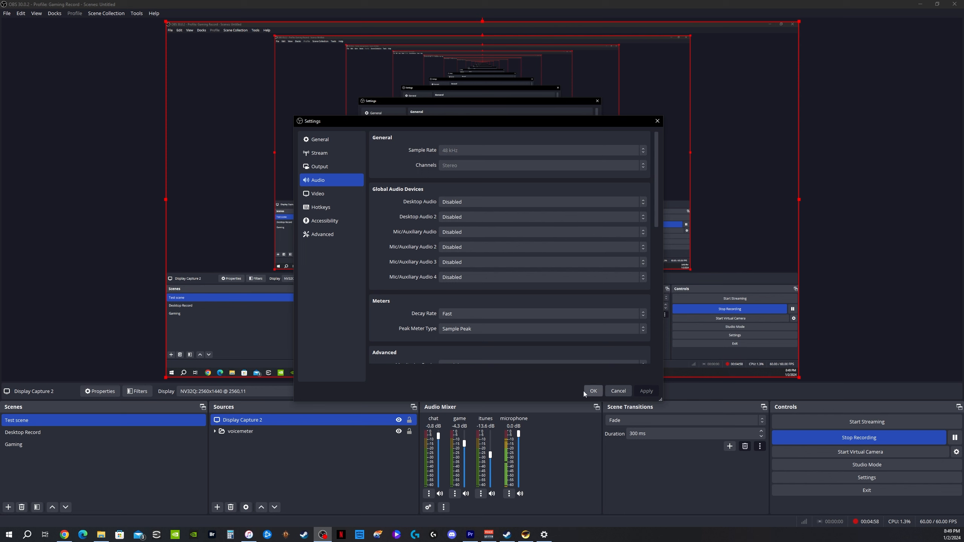
pyautogui.click(600, 393)
# Step: Expand the voicemeter source group and look over the microphone, chat, itunes and game sources
pyautogui.keyDown('ctrl'); pyautogui.click(216, 434); pyautogui.keyUp('ctrl')
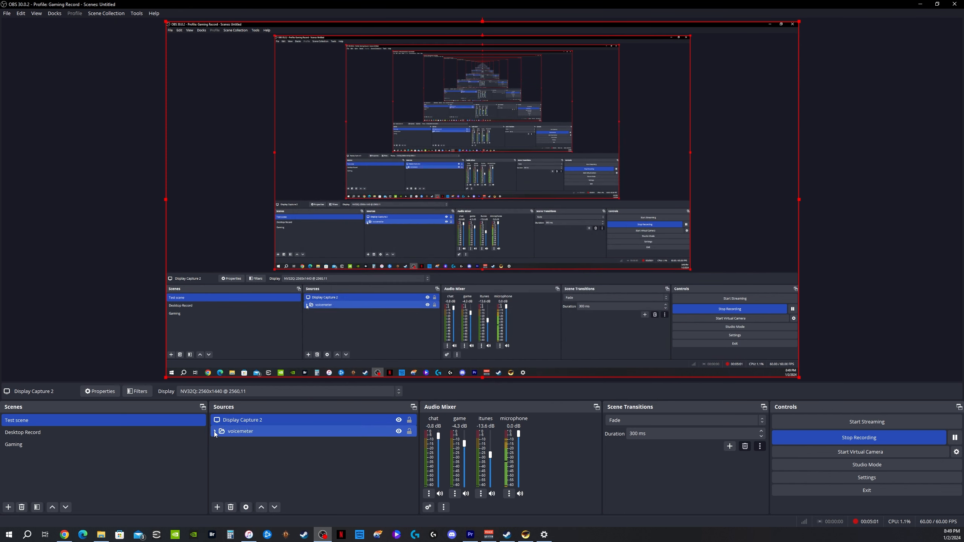
pyautogui.click(215, 432)
pyautogui.keyDown('ctrl'); pyautogui.click(233, 455); pyautogui.keyUp('ctrl')
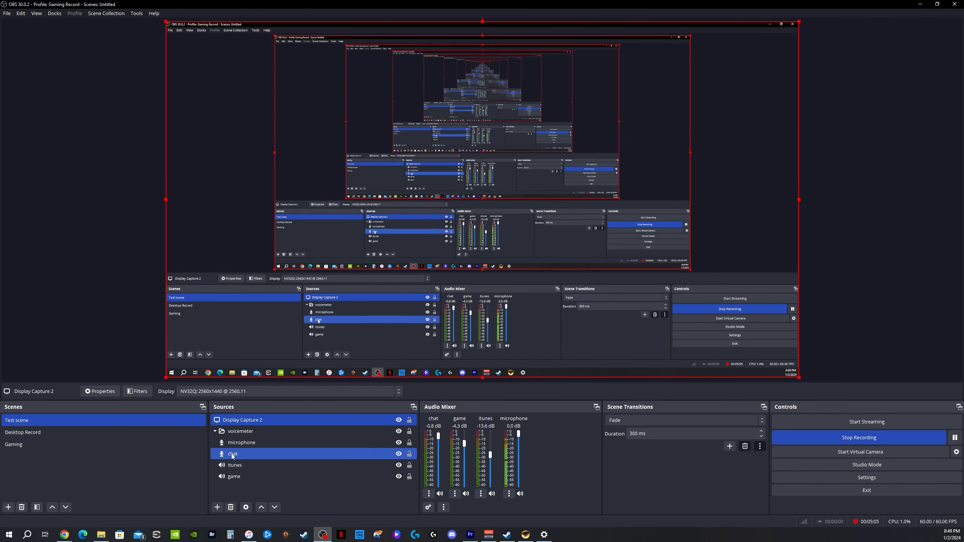
pyautogui.keyDown('ctrl'); pyautogui.click(235, 477); pyautogui.keyUp('ctrl')
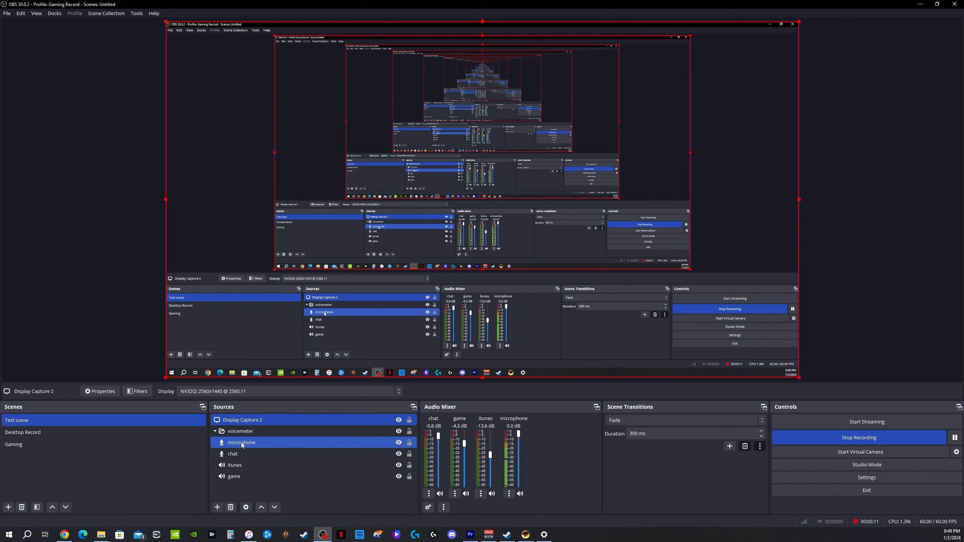
# Step: Check the device assigned in the microphone source's properties and close them without changes
pyautogui.rightClick(241, 443)
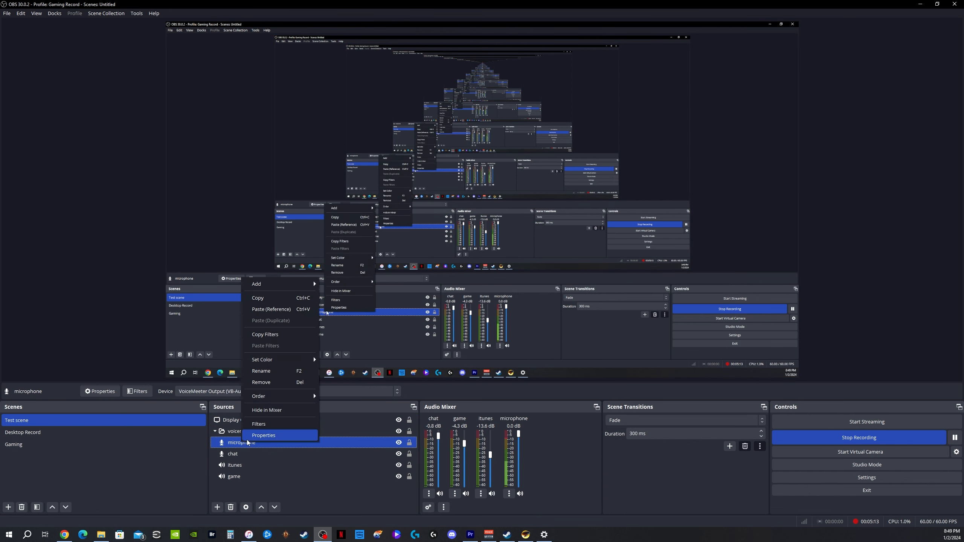
pyautogui.click(253, 437)
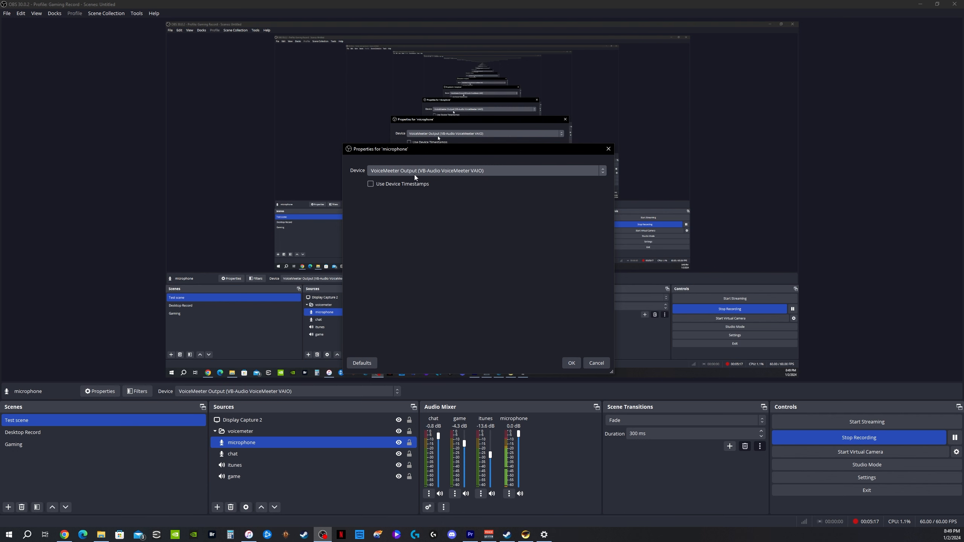
pyautogui.press('Escape')
# Step: Check the device assigned in the chat source's properties and close them without changes
pyautogui.keyDown('ctrl'); pyautogui.click(241, 454); pyautogui.keyUp('ctrl')
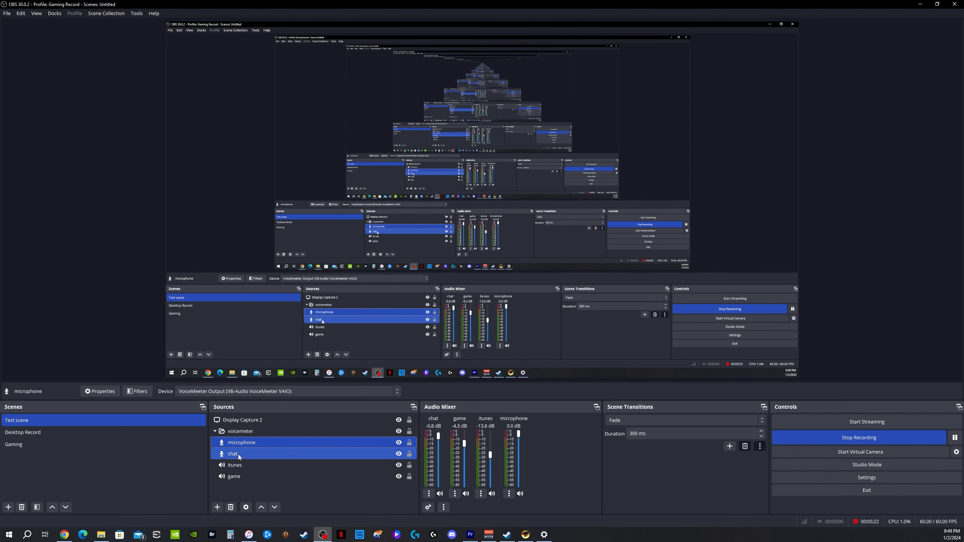
pyautogui.click(238, 455)
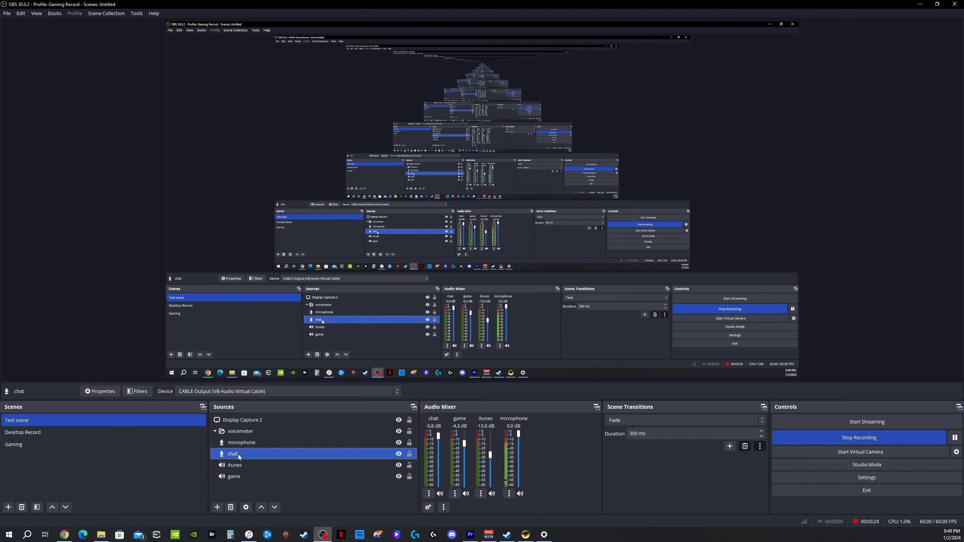
pyautogui.rightClick(240, 457)
pyautogui.click(253, 449)
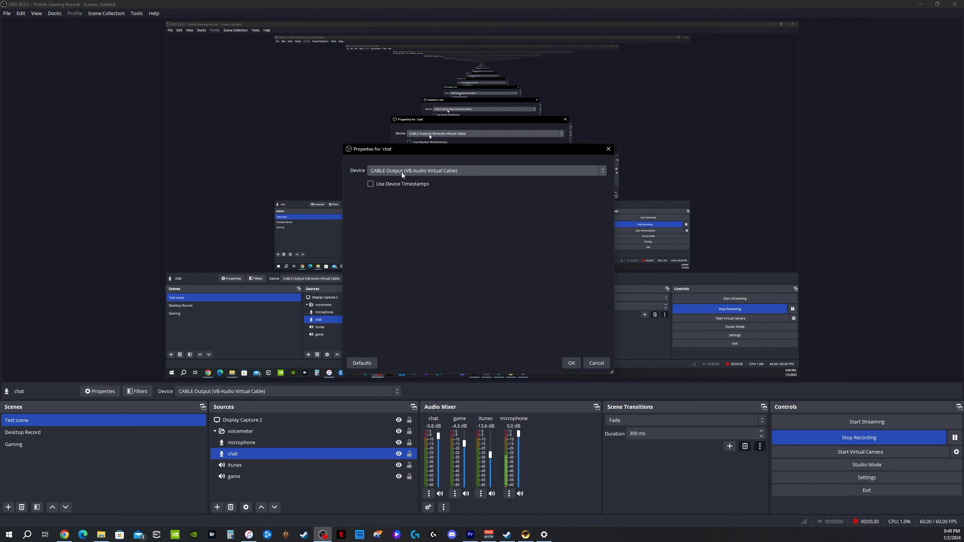
pyautogui.press('Escape')
# Step: Check the device assigned in the itunes source's properties and close them without changes
pyautogui.click(243, 465)
pyautogui.rightClick(243, 466)
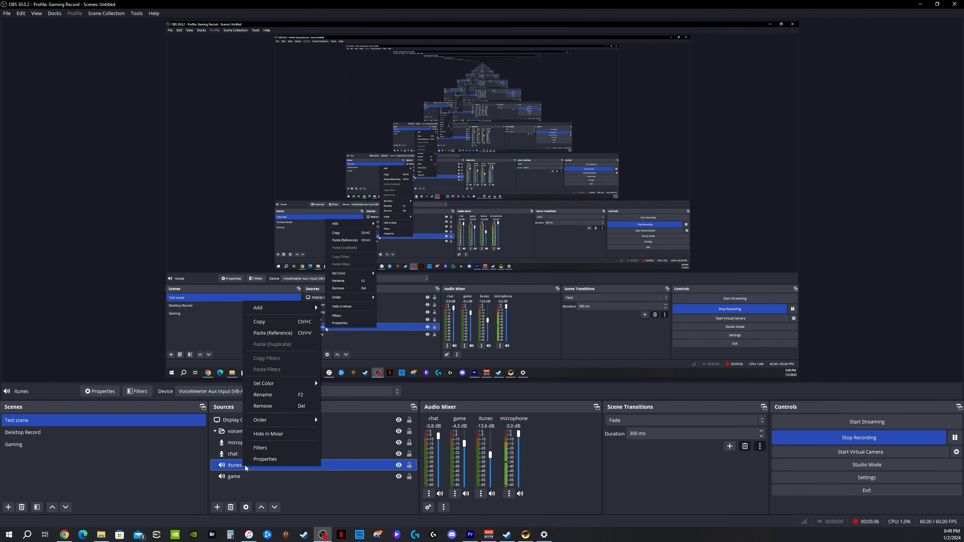
pyautogui.click(262, 459)
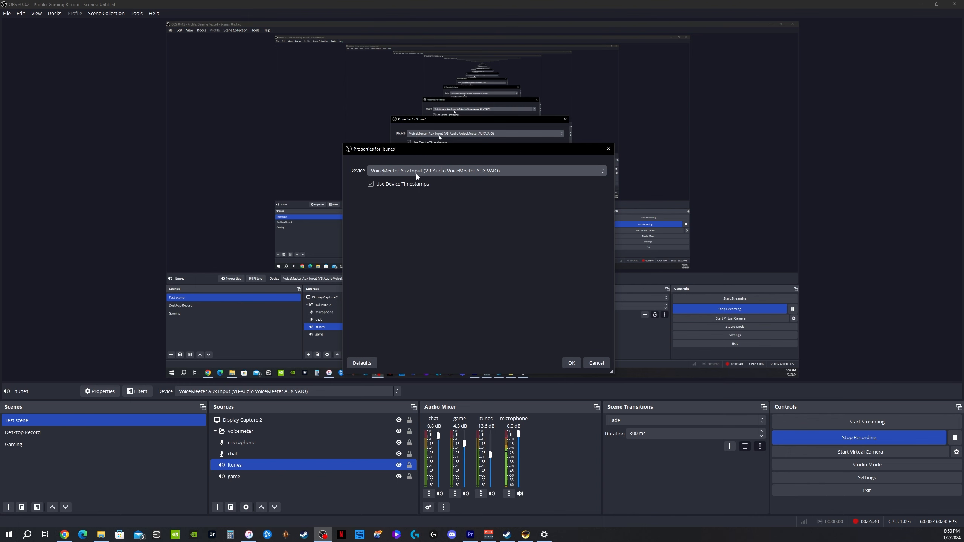
pyautogui.press('Escape')
# Step: Check the device and timestamp option in the game source's properties
pyautogui.click(238, 479)
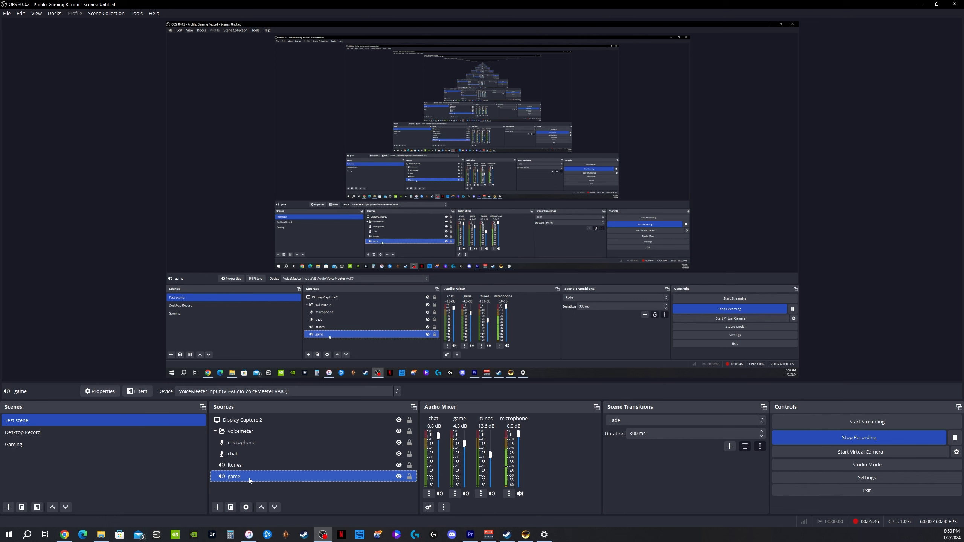
pyautogui.rightClick(248, 478)
pyautogui.click(271, 471)
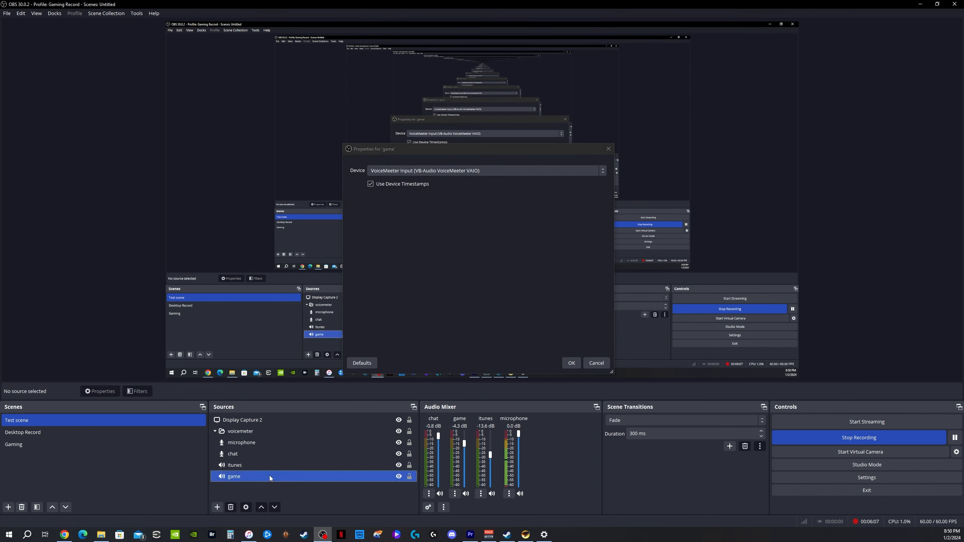
# Step: Open the advanced audio properties of the mixer and enable track 4 for the itunes source
pyautogui.click(429, 508)
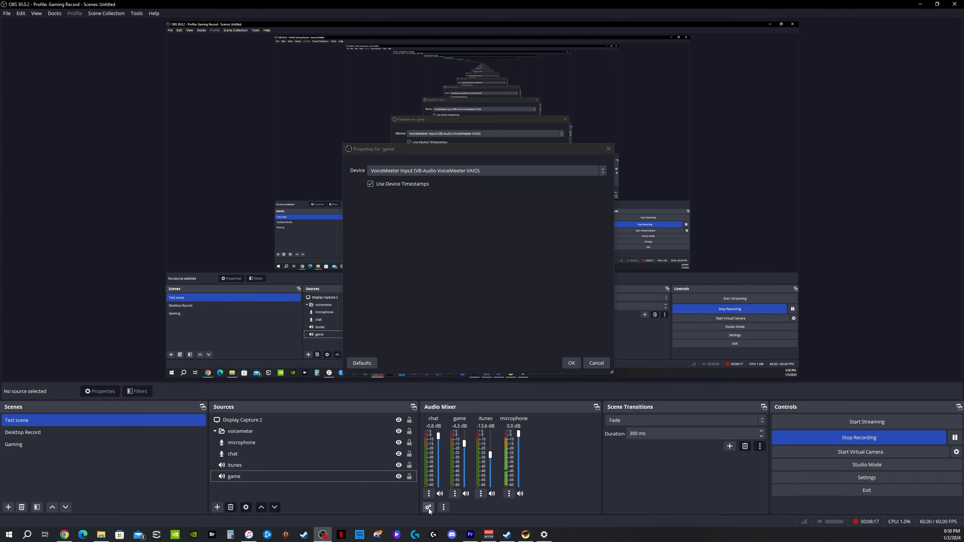
pyautogui.click(429, 508)
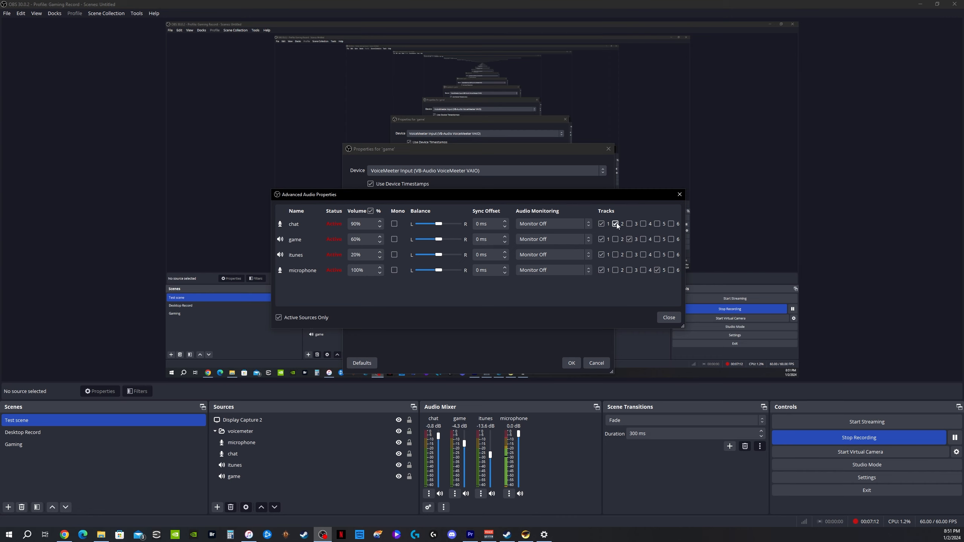
pyautogui.click(644, 255)
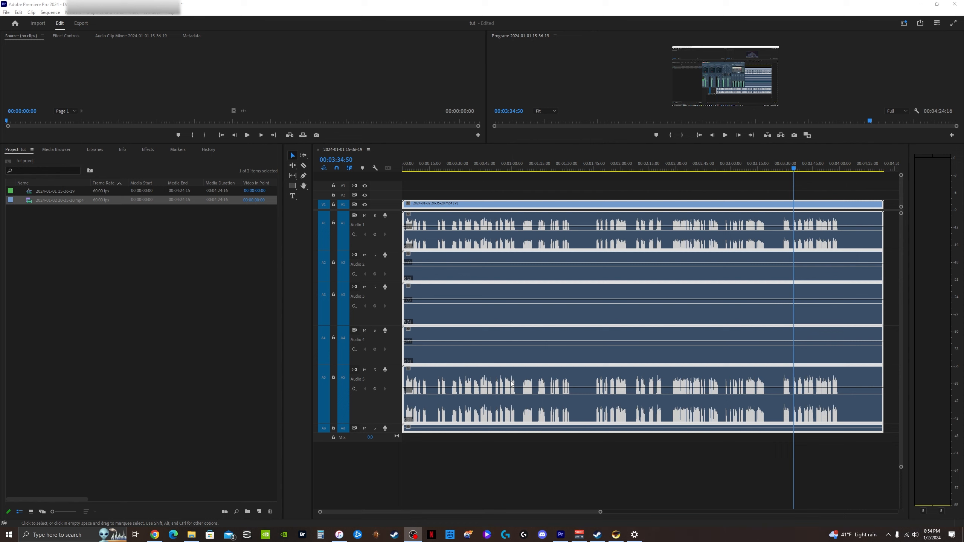
# Step: In Premiere Pro, lower the volume line of the recording's Audio 5 clip to about -7.5 dB
pyautogui.click(388, 404)
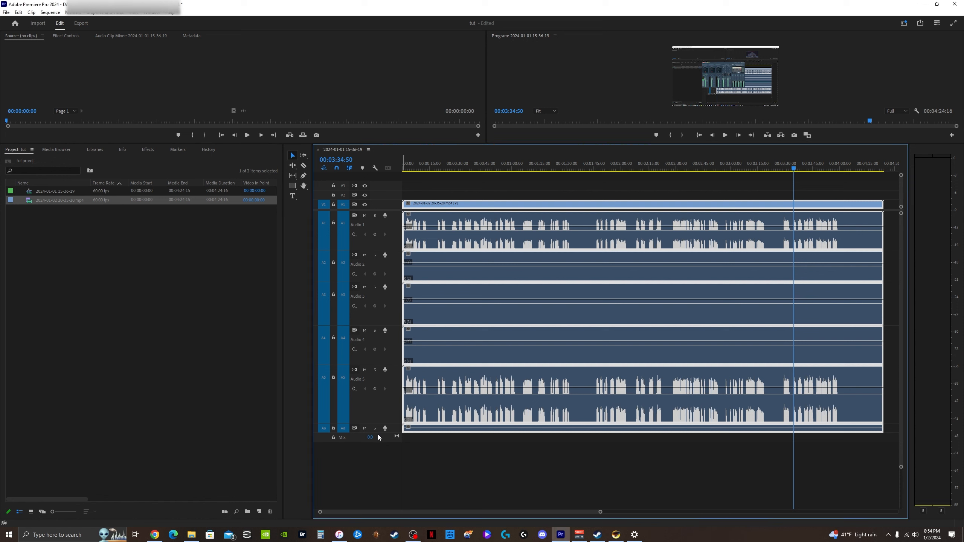
pyautogui.click(392, 408)
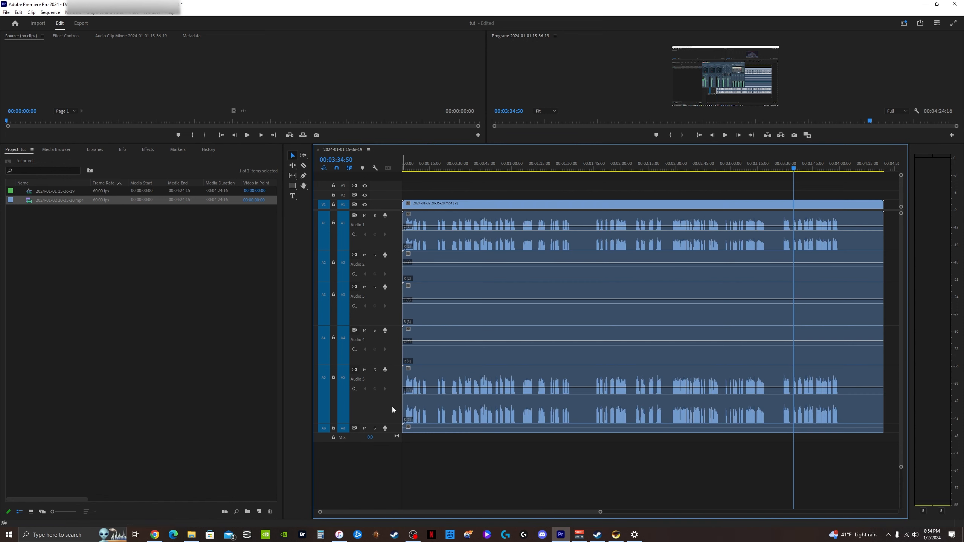
pyautogui.click(440, 394)
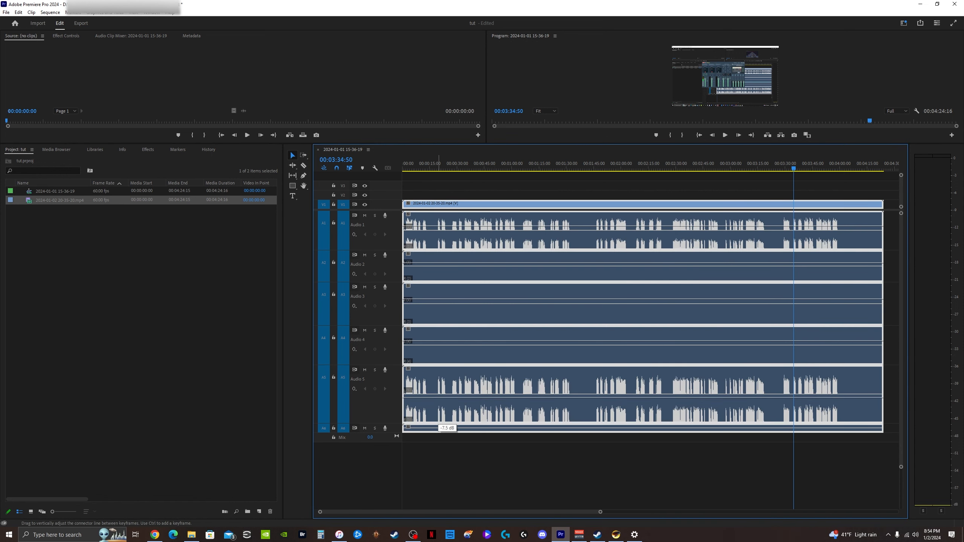